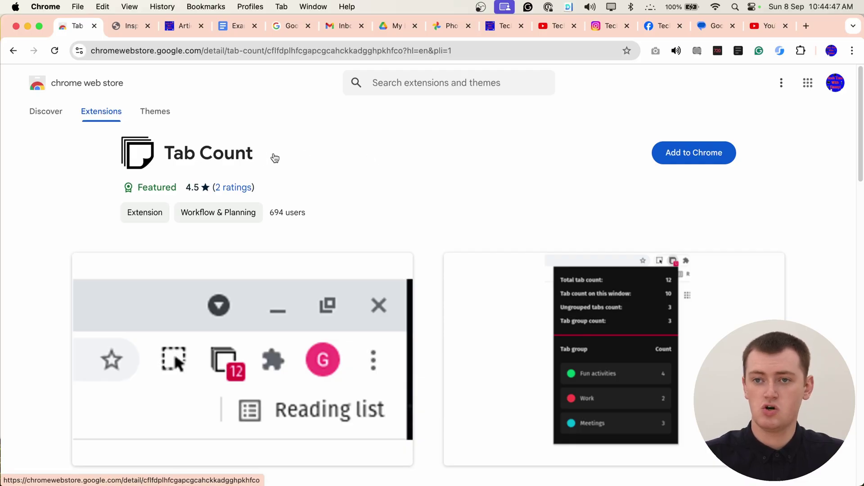
# - Search the Web Store for 'tab count' and open the Featured Tab Count listing
pyautogui.moveTo(264, 159)
pyautogui.mouseDown()
pyautogui.moveTo(180, 155)
pyautogui.moveTo(274, 168)
pyautogui.mouseUp()
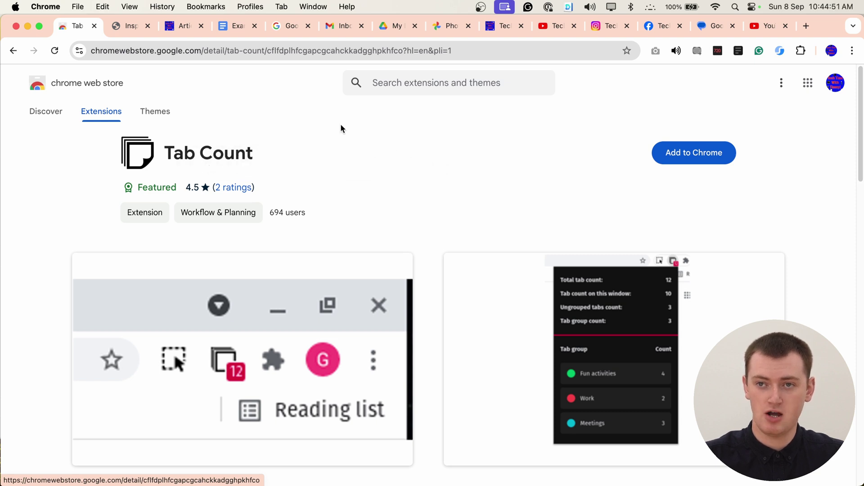
pyautogui.click(425, 83)
pyautogui.write('t')
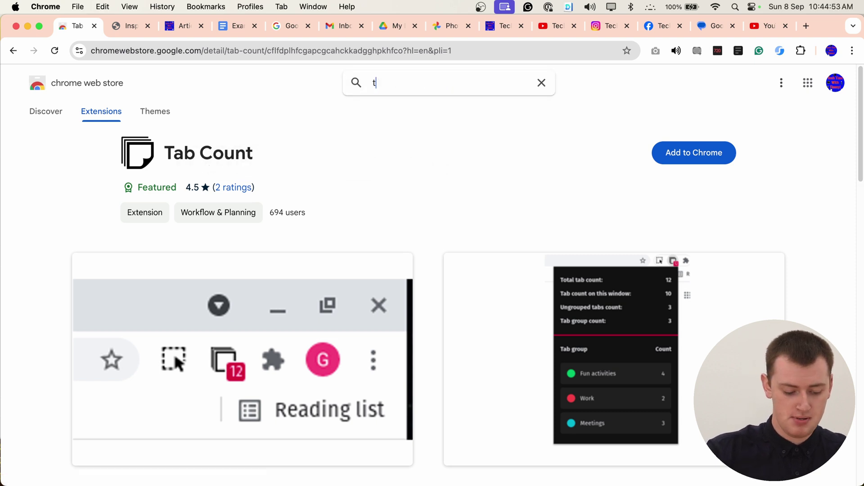
pyautogui.write('ab count')
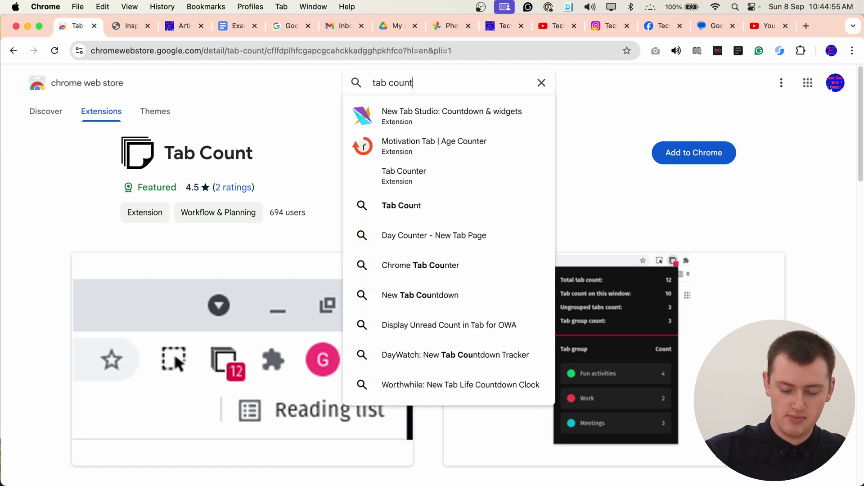
pyautogui.press('Return')
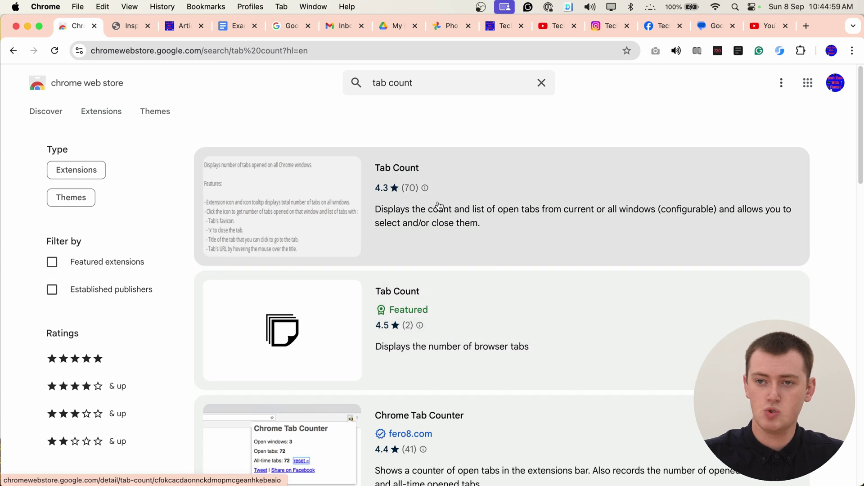
pyautogui.click(480, 302)
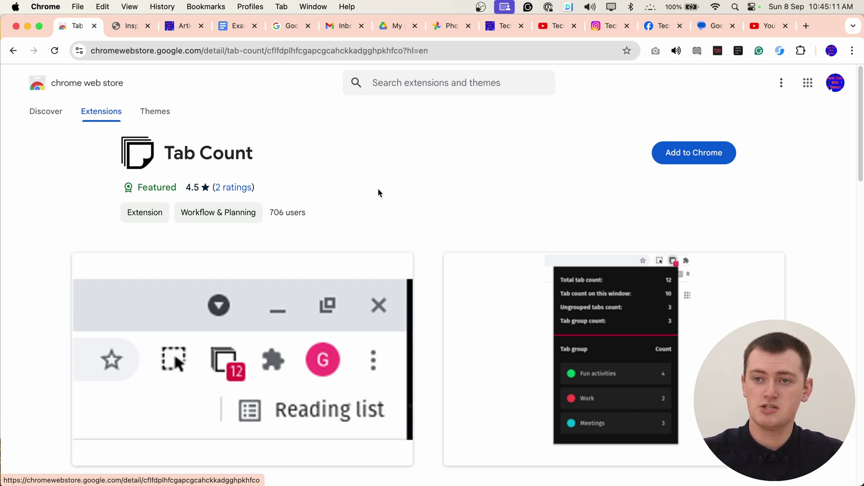
# - Add the featured Tab Count extension to Chrome and dismiss the added notice
pyautogui.click(704, 160)
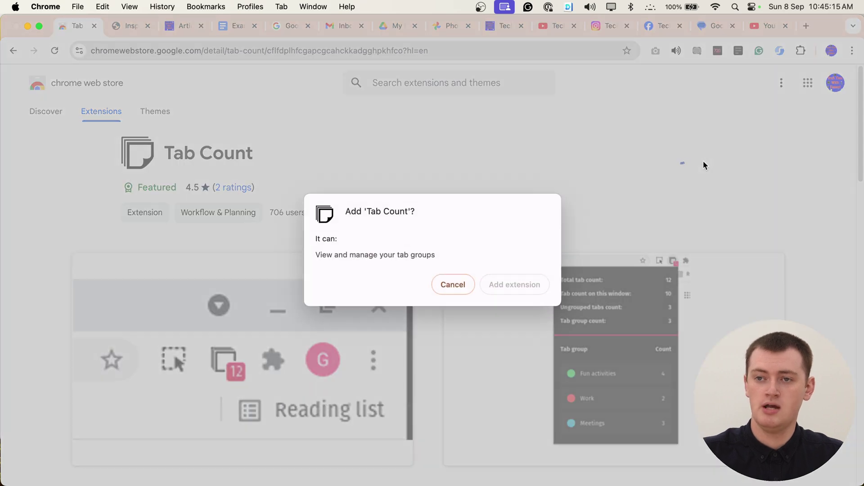
pyautogui.click(532, 284)
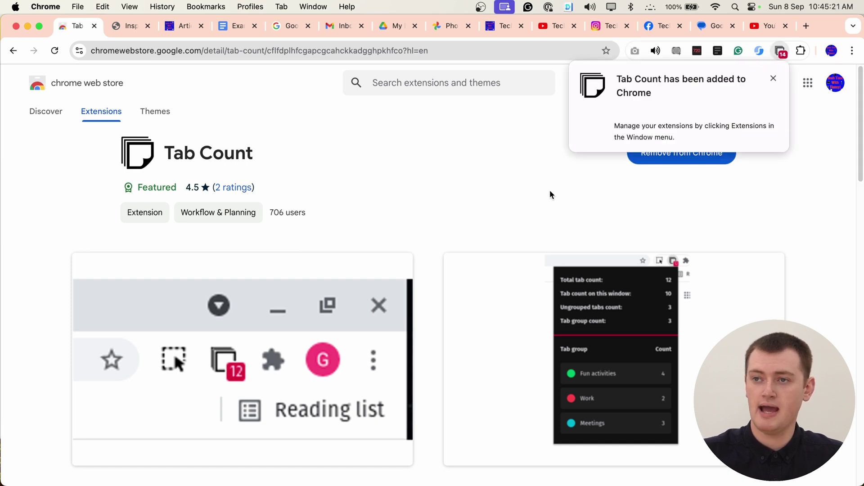
pyautogui.click(772, 79)
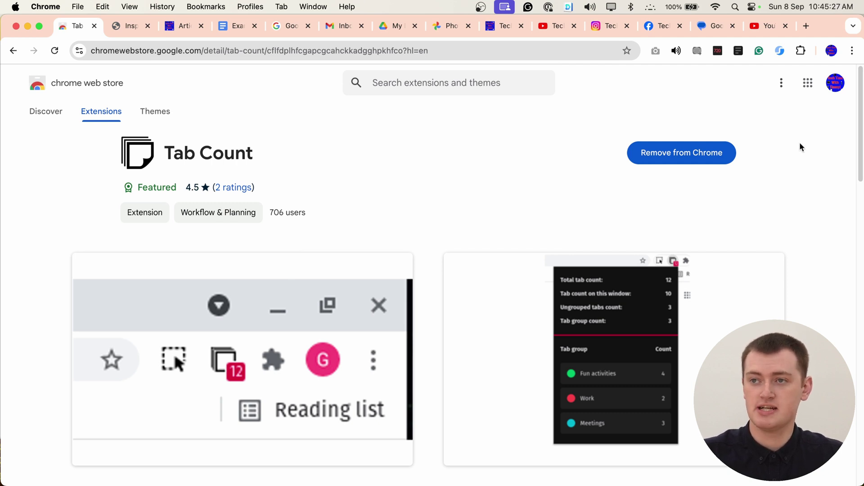
# - Pin Tab Count from the Extensions menu so its badge shows 14 open tabs
pyautogui.click(800, 50)
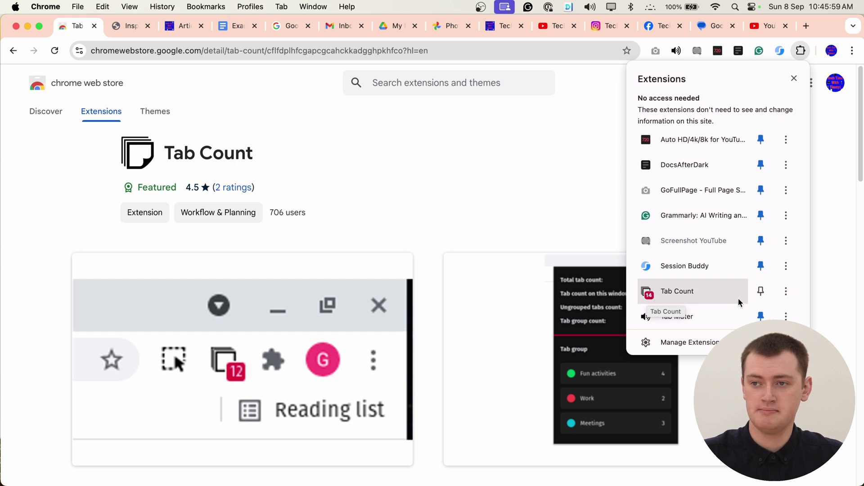
pyautogui.click(761, 292)
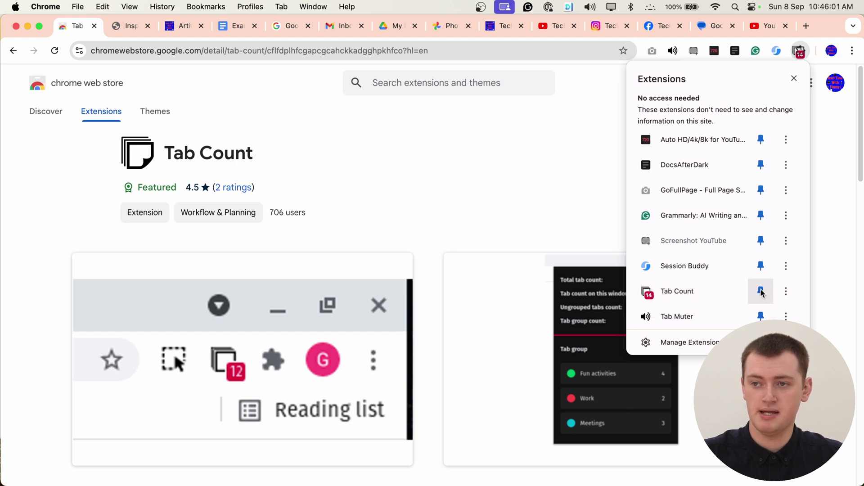
pyautogui.click(542, 175)
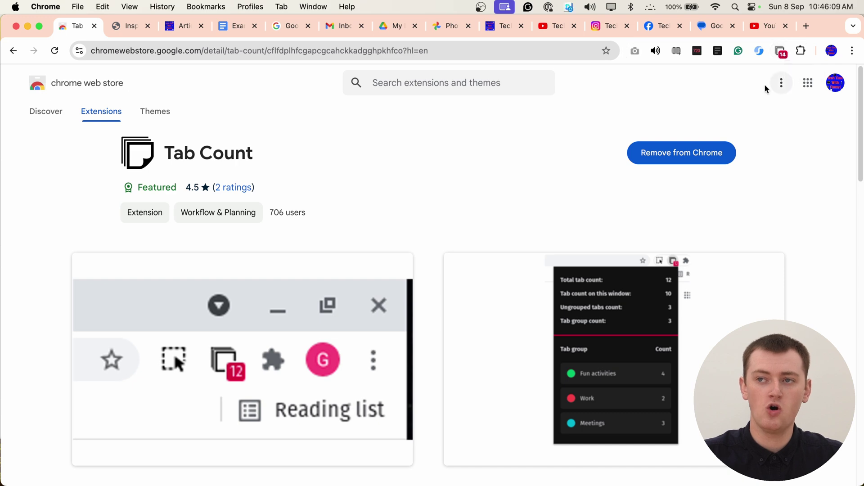
# - Open three more new tabs and view Tab Count's breakdown reporting 20 tabs
pyautogui.click(808, 25)
pyautogui.click(808, 25)
pyautogui.click(807, 26)
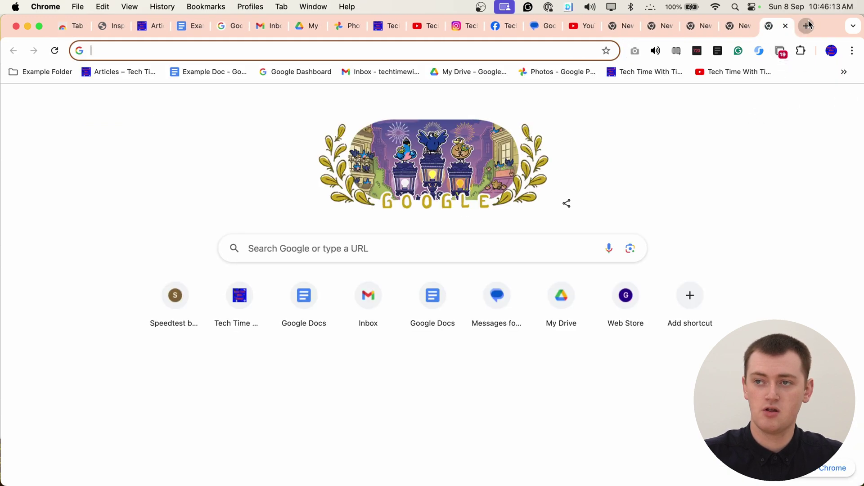
pyautogui.click(808, 25)
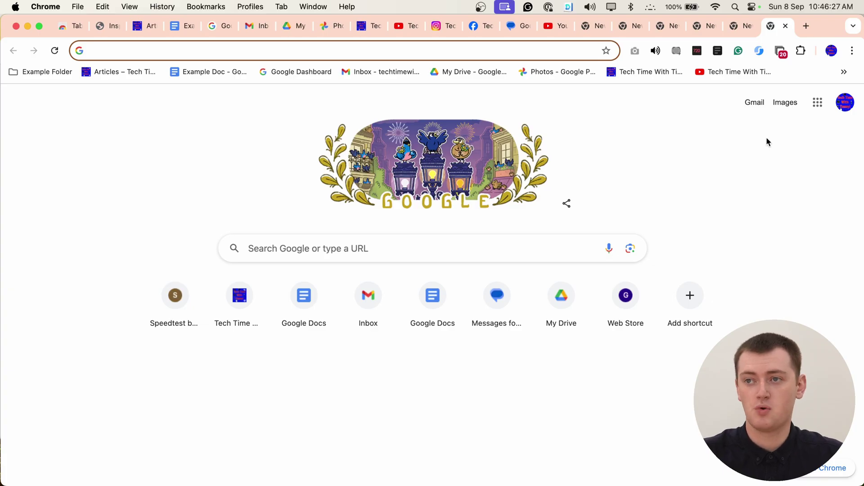
pyautogui.click(781, 53)
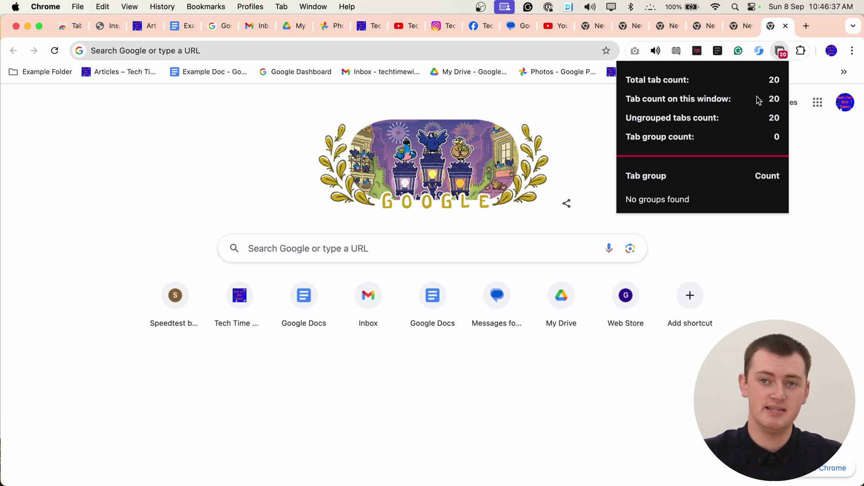
# - Open a new single-tab browser window and check Tab Count's total of 21
pyautogui.click(823, 176)
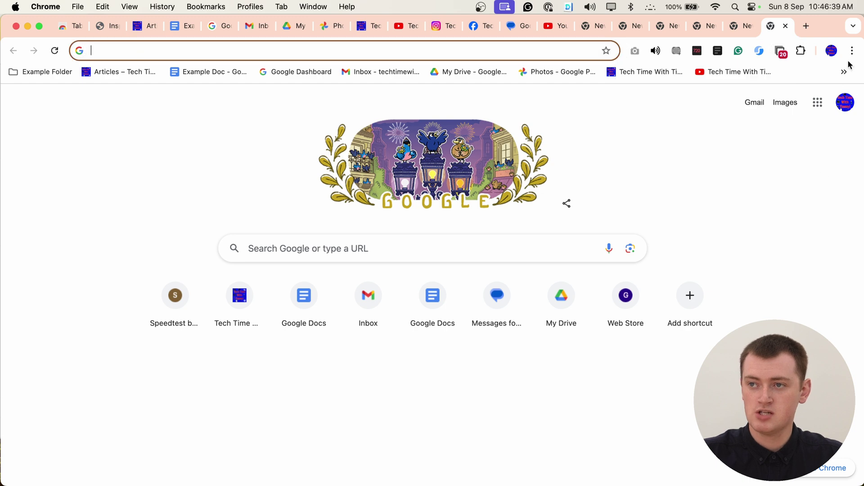
pyautogui.click(852, 51)
pyautogui.click(760, 97)
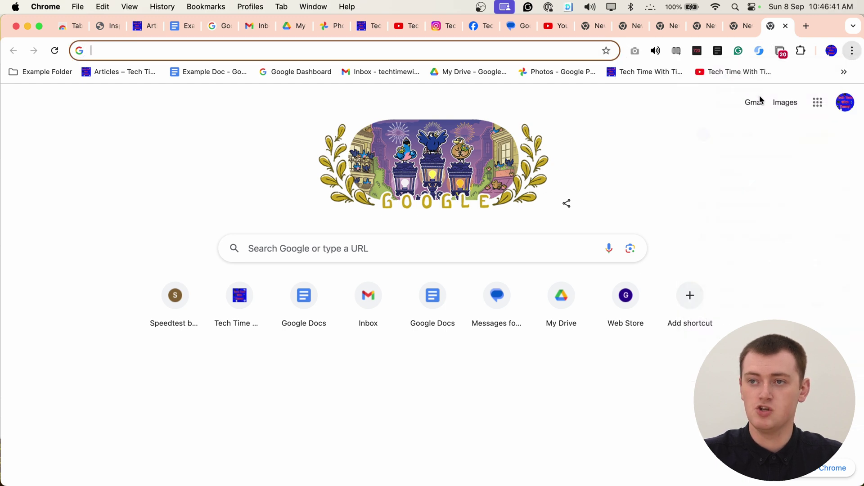
pyautogui.click(782, 53)
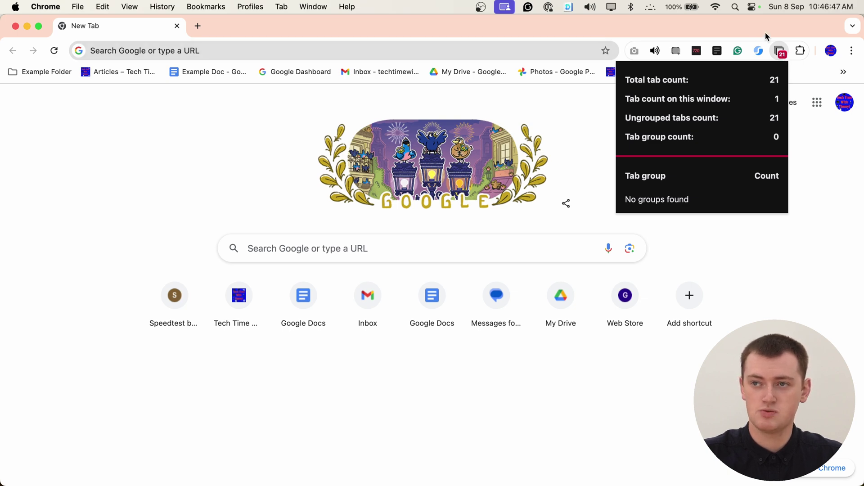
# - Move the new window aside, bring the many-tab window forward, and view its tab summary
pyautogui.moveTo(766, 32); pyautogui.dragTo(757, 86)
pyautogui.click(837, 34)
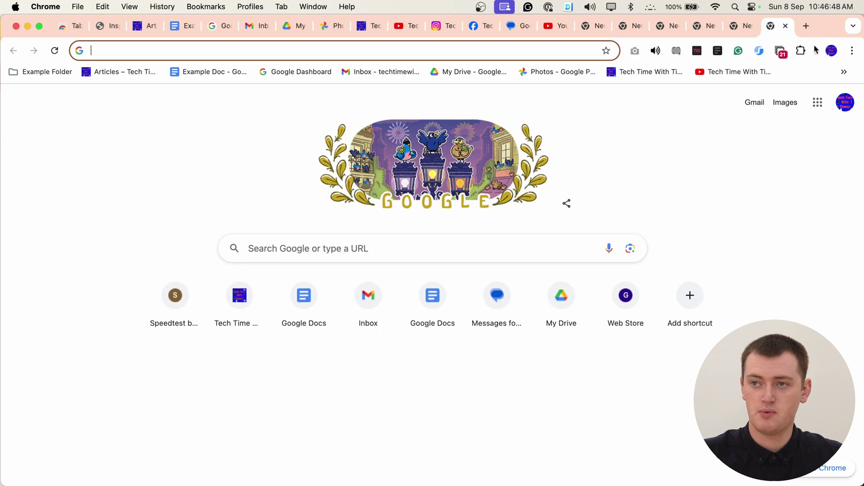
pyautogui.click(776, 52)
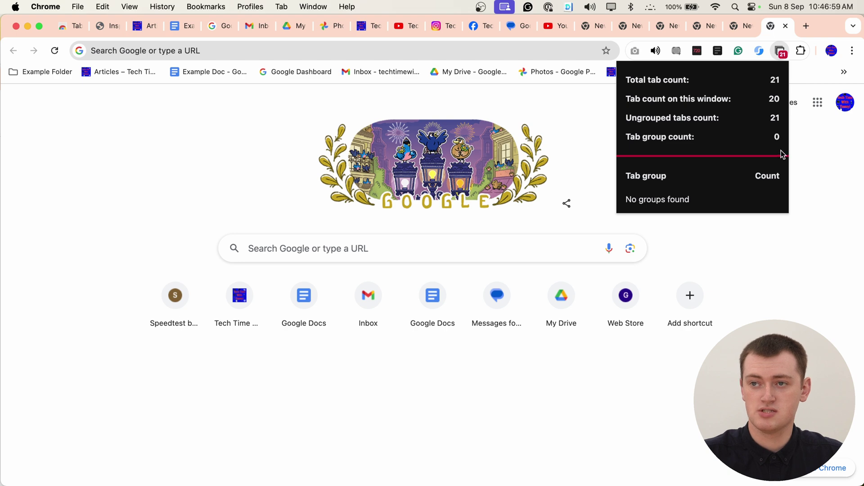
# - Group the YouTube tab into a new tab group and confirm Tab Count shows one group, 19 ungrouped
pyautogui.rightClick(552, 28)
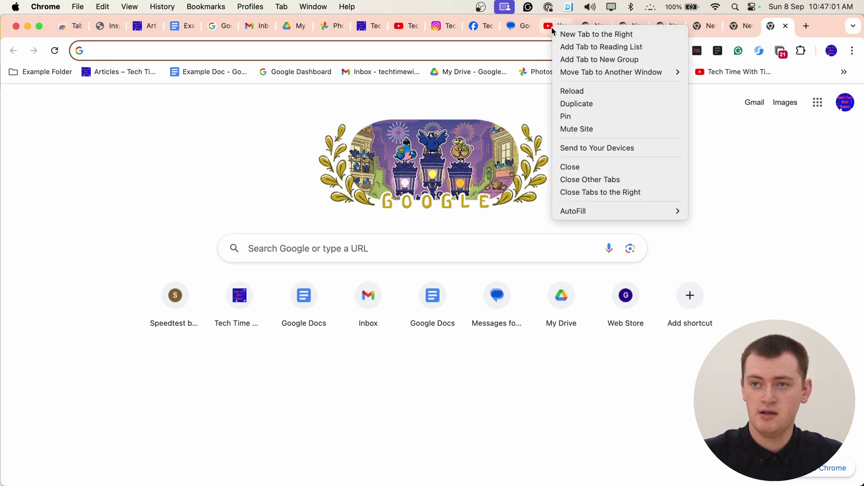
pyautogui.click(605, 59)
pyautogui.click(530, 28)
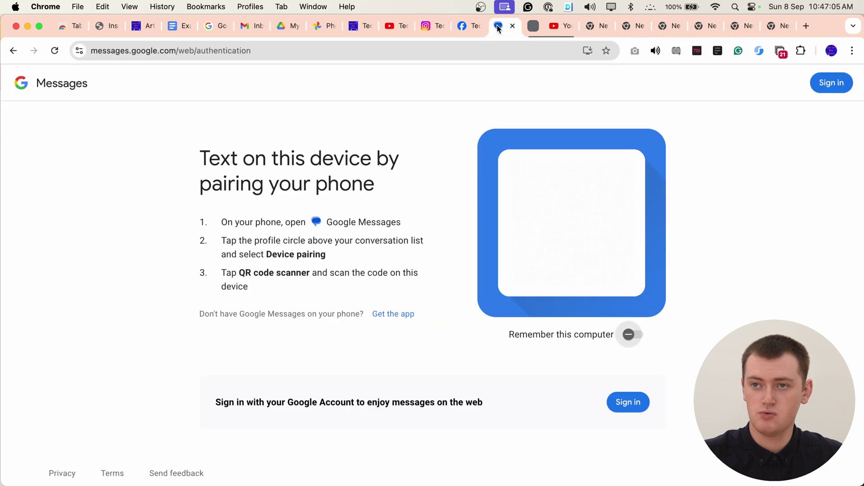
pyautogui.click(782, 29)
pyautogui.click(782, 53)
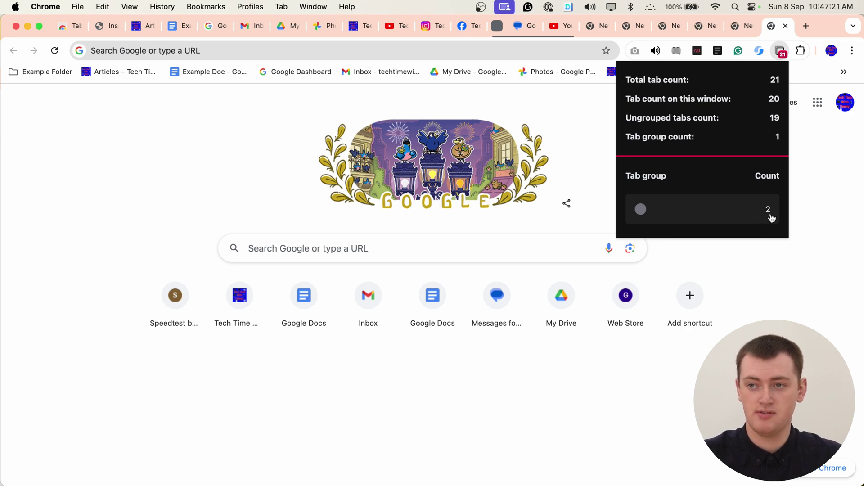
pyautogui.click(819, 199)
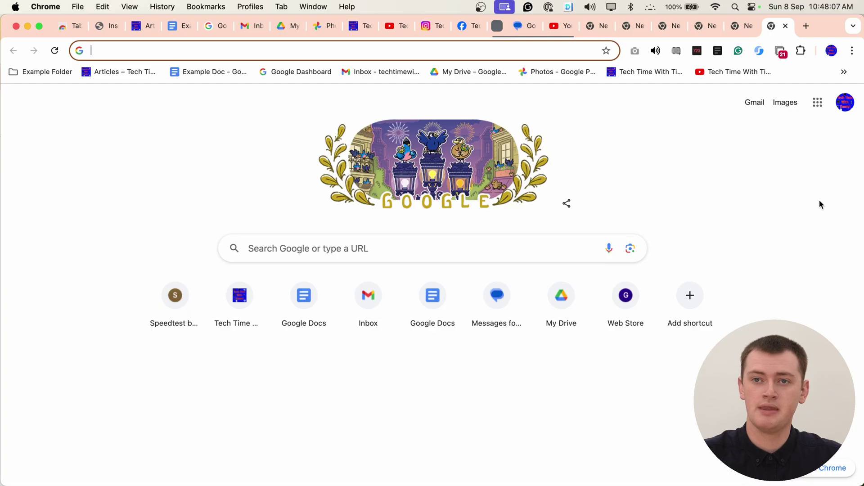
pyautogui.click(107, 26)
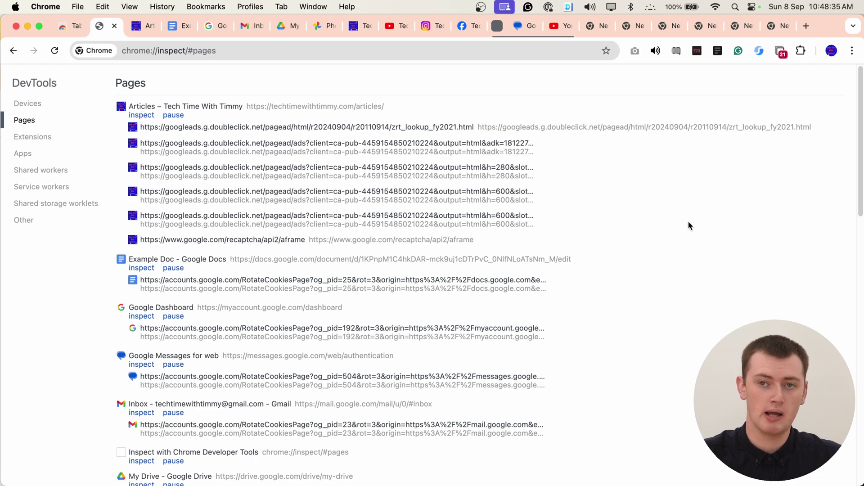
# - Scroll down through the chrome://inspect Pages list and back up to the top
pyautogui.scroll(-3, 407, 150)
pyautogui.scroll(-5, 407, 150)
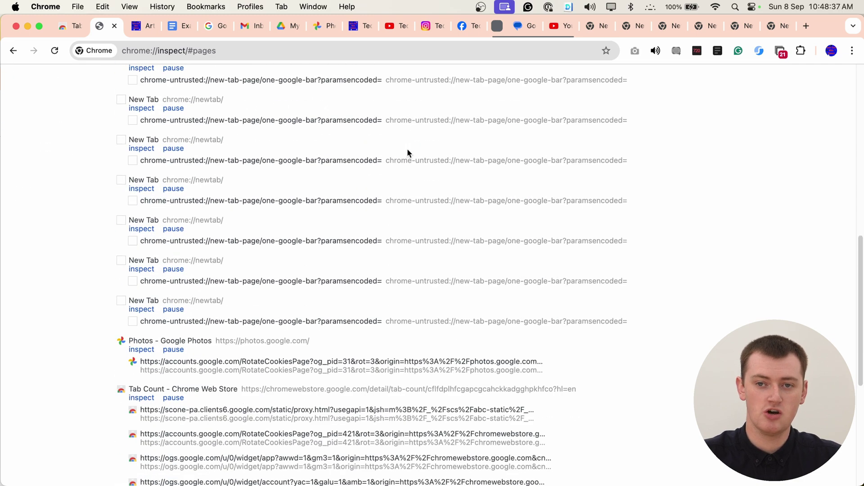
pyautogui.scroll(-5, 408, 149)
pyautogui.scroll(5, 407, 151)
pyautogui.scroll(5, 406, 150)
pyautogui.scroll(3, 407, 150)
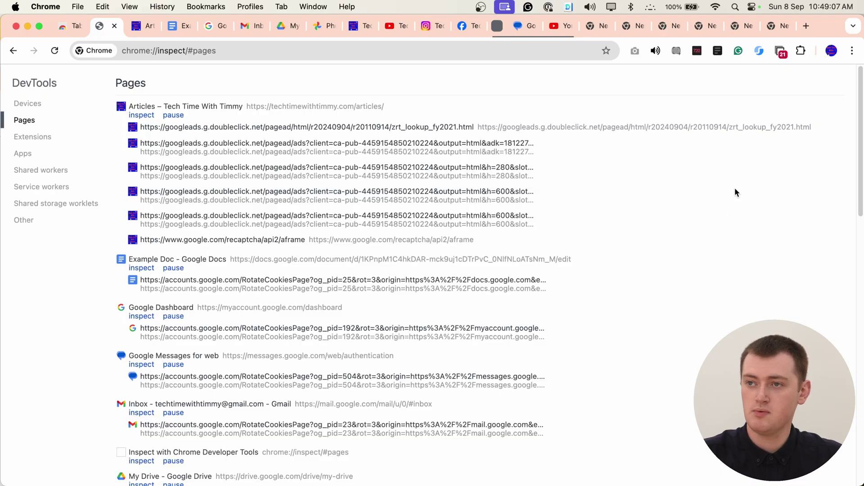
# - Find 'inspect' on the inspect page, showing 23 matches
pyautogui.click(853, 51)
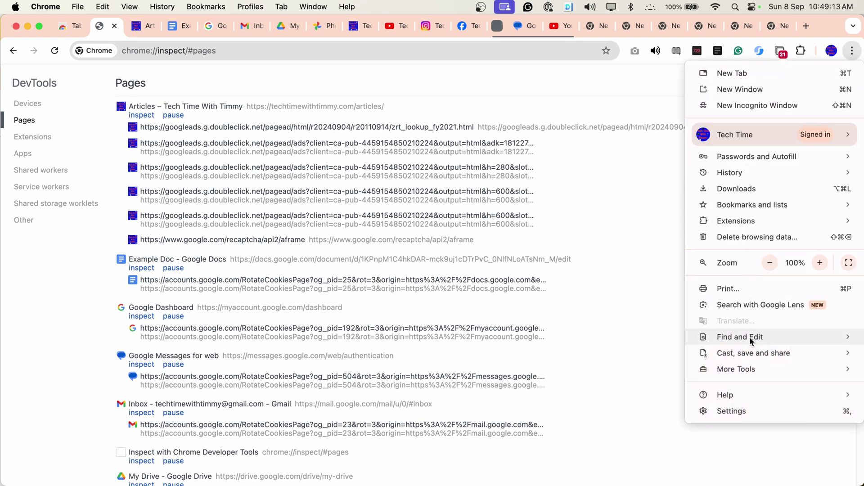
pyautogui.moveTo(740, 337)
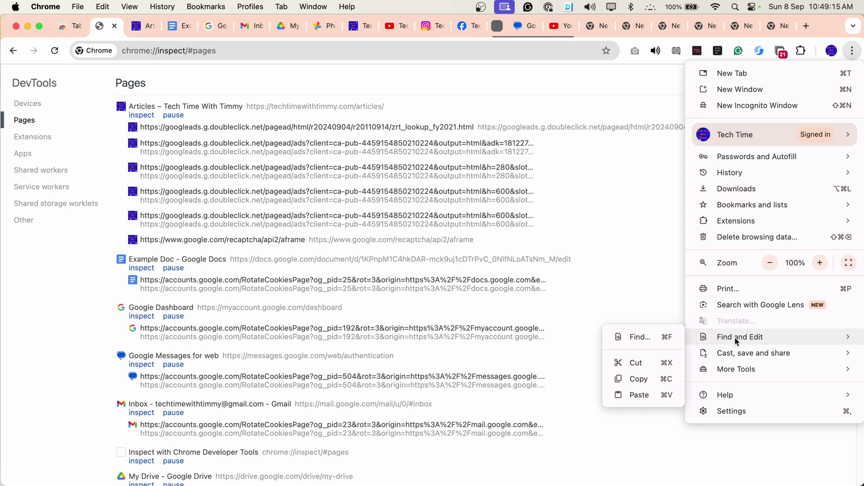
pyautogui.click(660, 339)
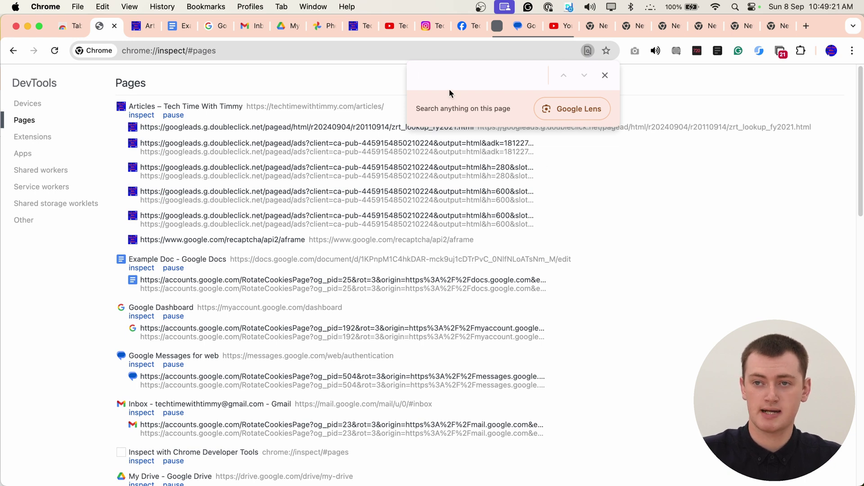
pyautogui.write('inspect')
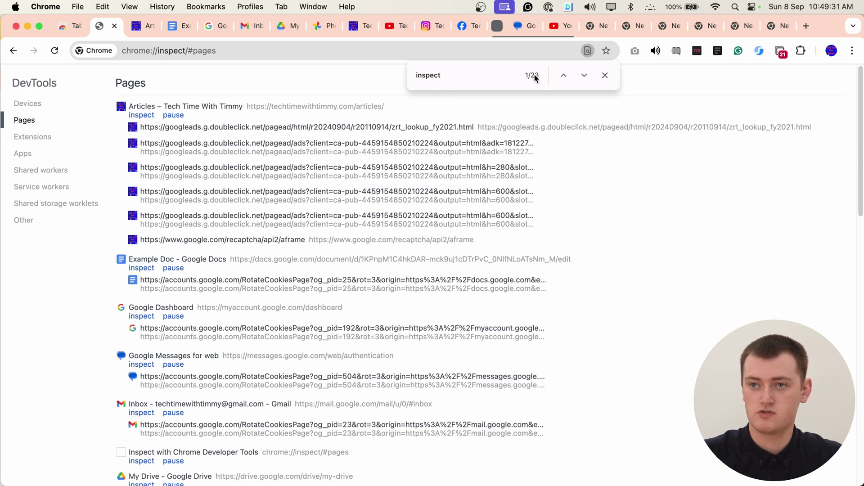
pyautogui.click(469, 75)
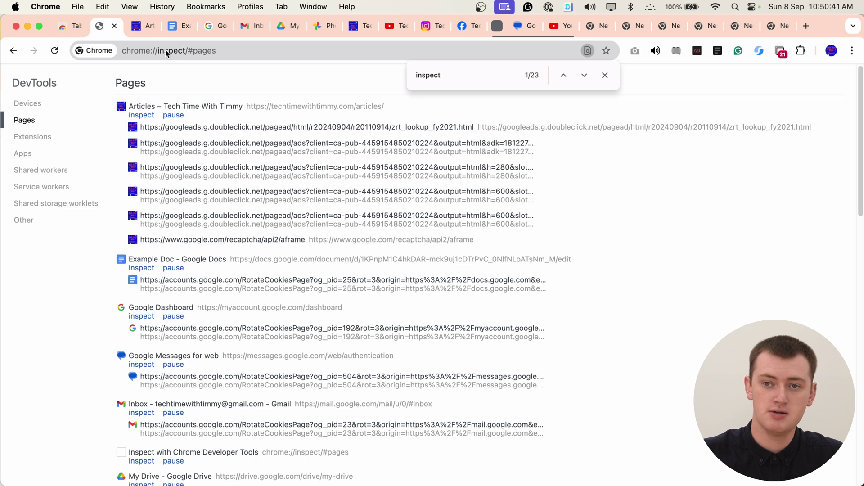
pyautogui.scroll(-1, 191, 189)
pyautogui.scroll(-1, 191, 189)
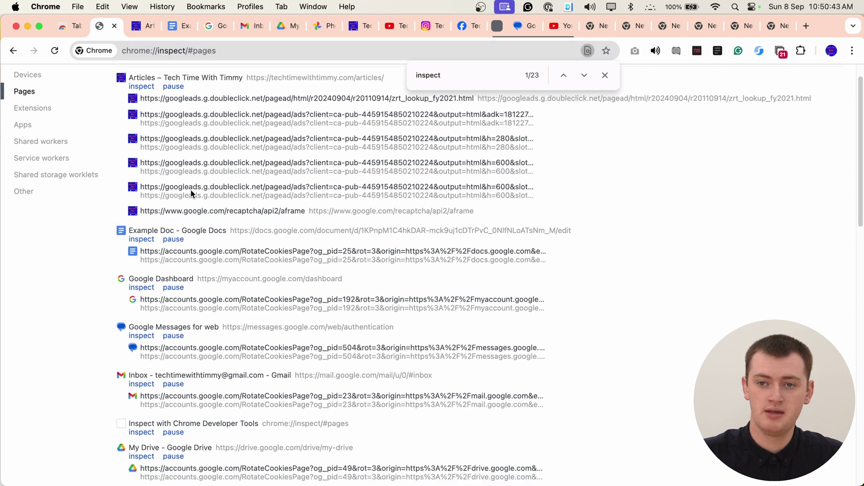
pyautogui.scroll(-2, 191, 189)
pyautogui.scroll(-2, 190, 189)
pyautogui.scroll(-2, 190, 189)
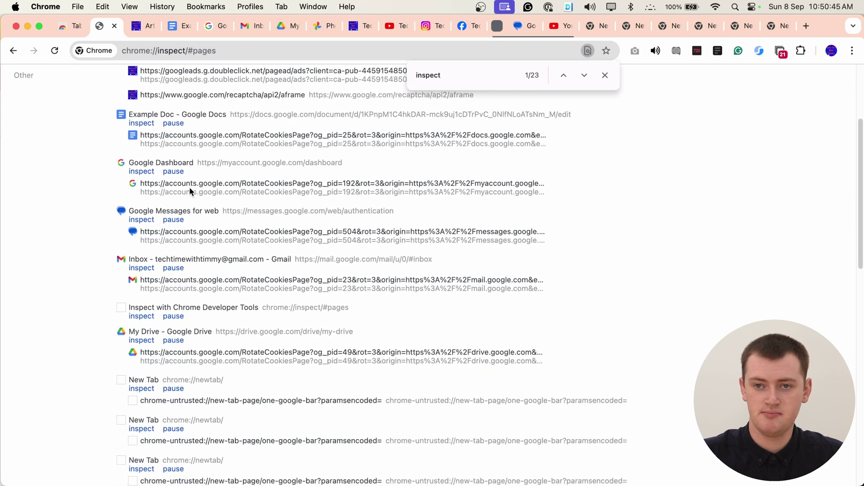
pyautogui.scroll(-1, 187, 193)
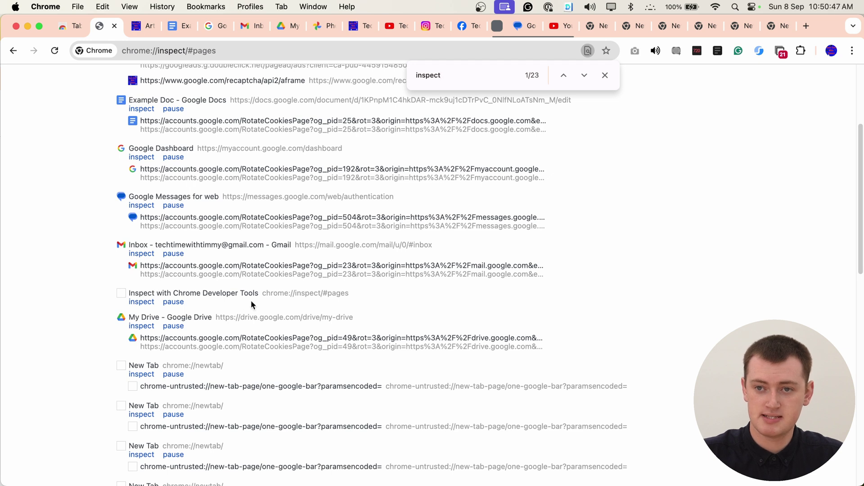